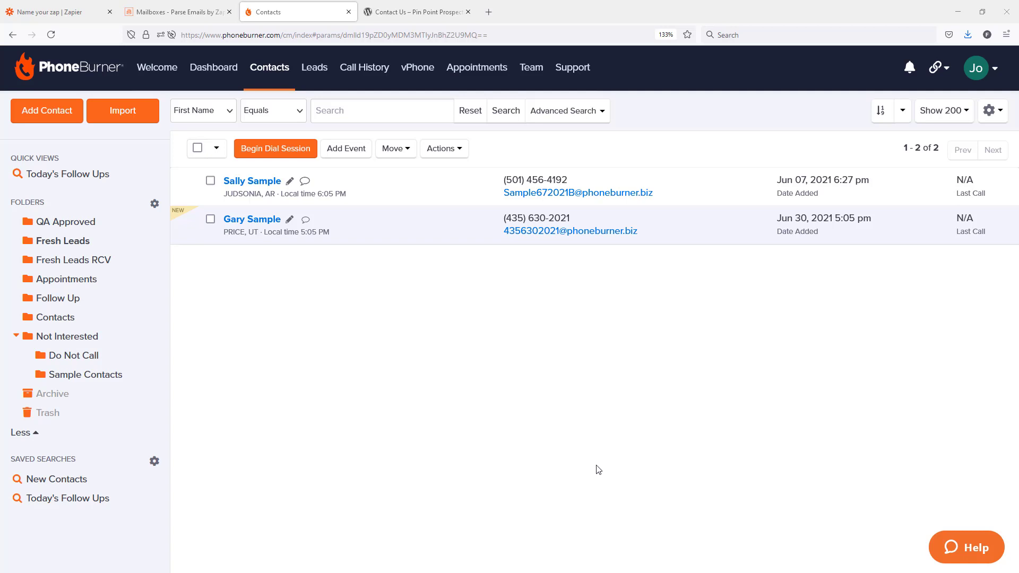
Review the Request Info form, the Email Parser mailboxes, the zap's PhoneBurner contact test and the PhoneBurner contact list
click(415, 13)
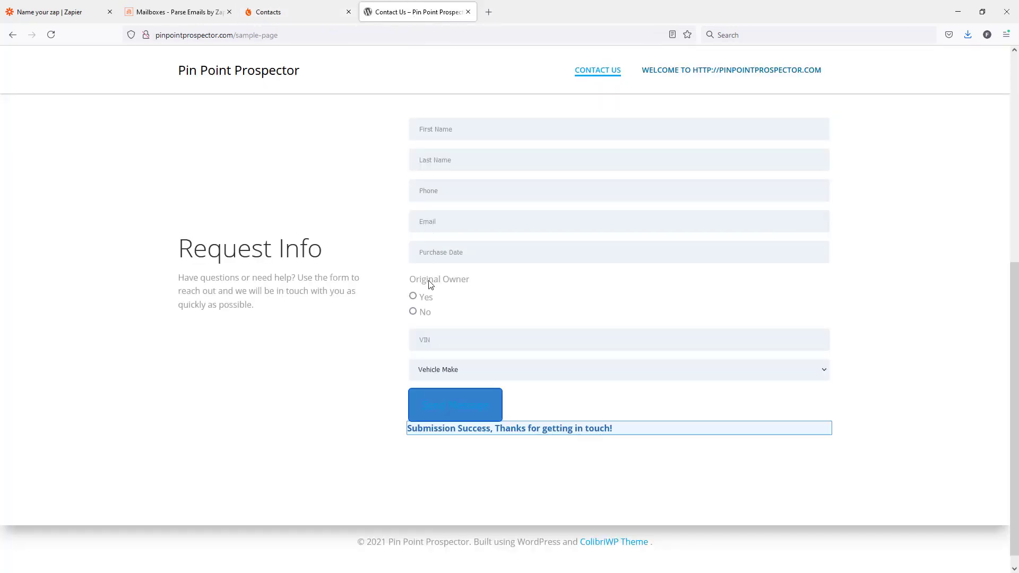
click(167, 13)
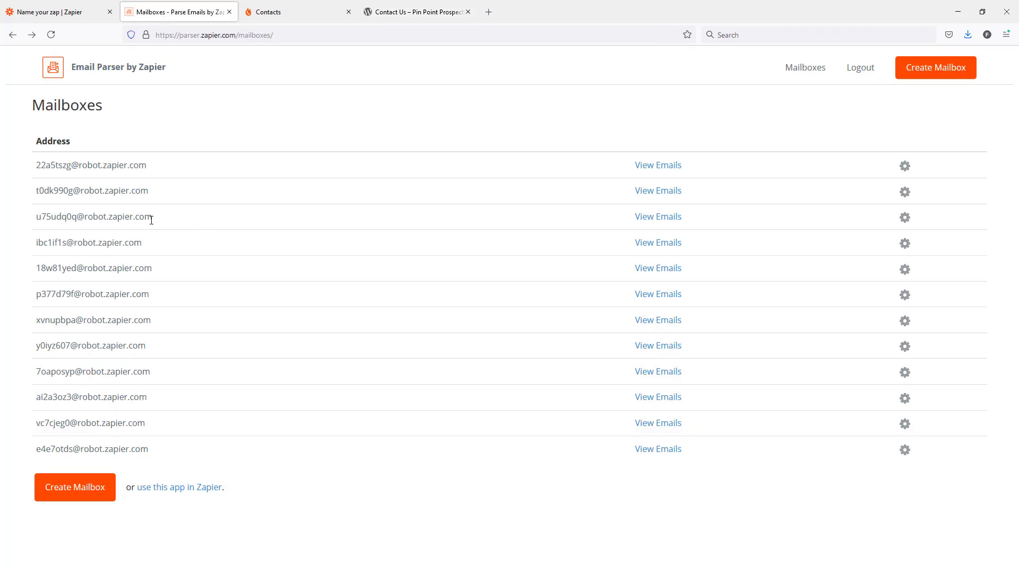
click(67, 17)
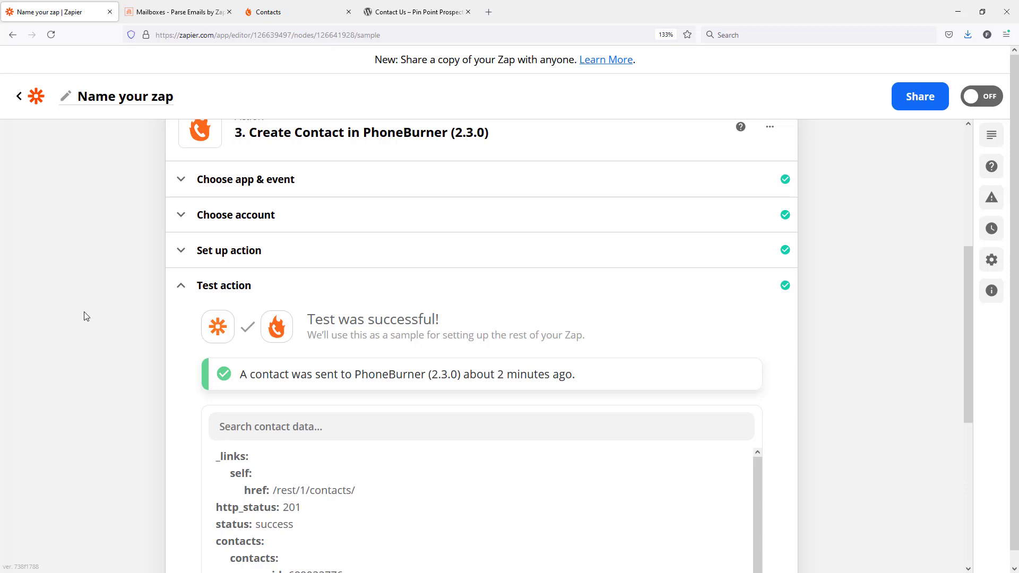
click(277, 15)
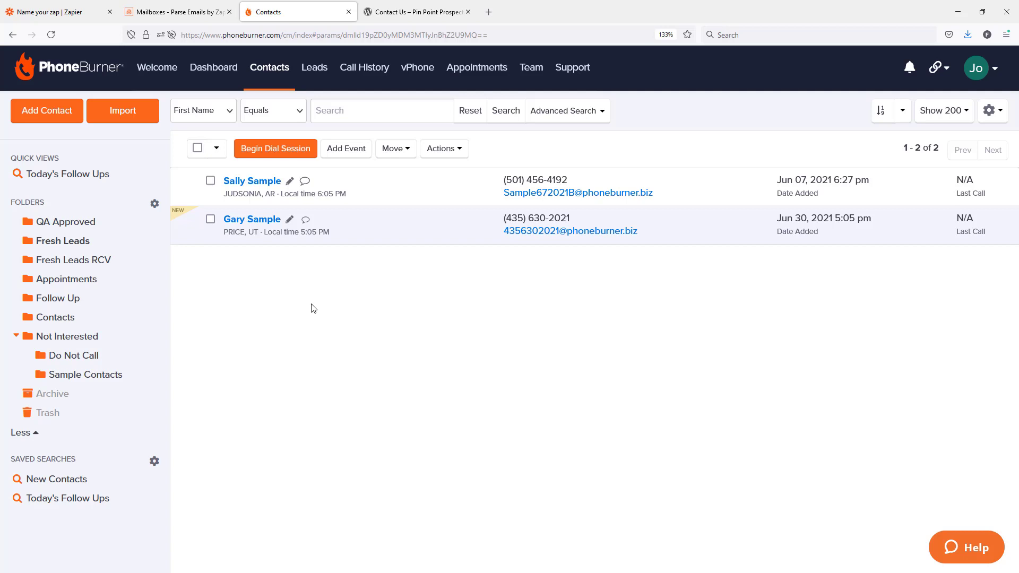
Compare the newest PhoneBurner contact's ID in its page address with the PB Contact ID column of the lead spreadsheet
click(259, 221)
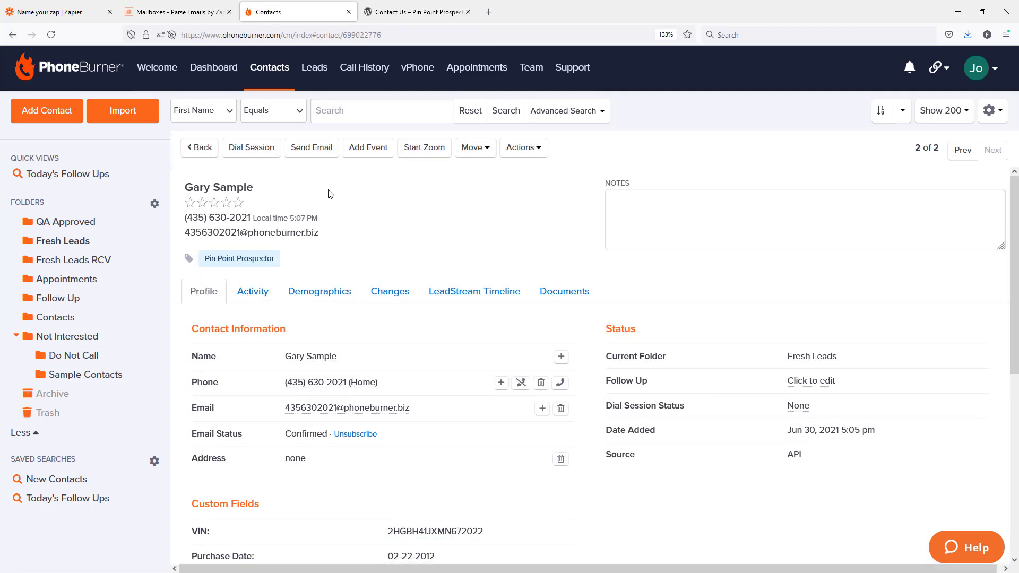
double_click(365, 35)
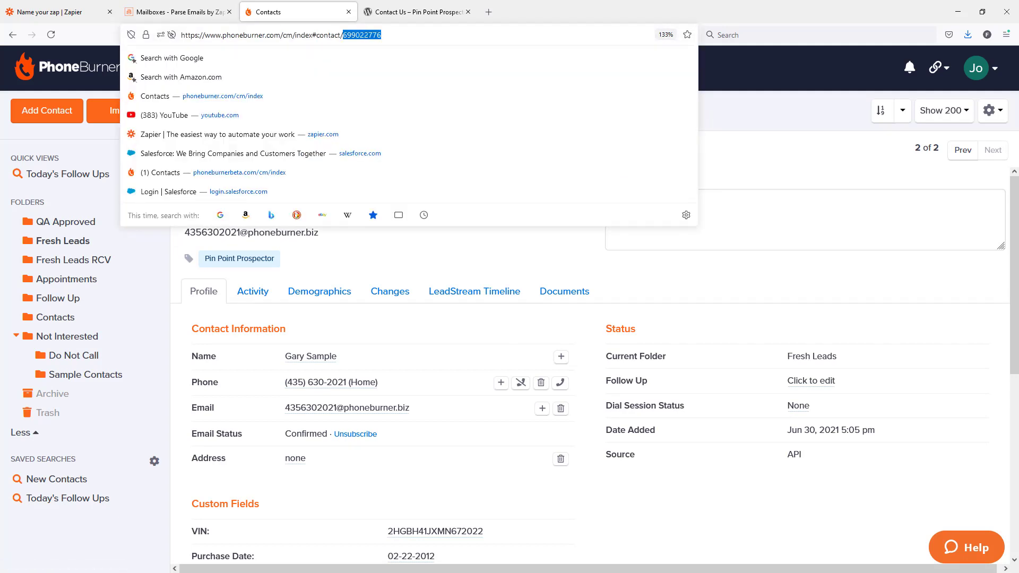
drag(0, 138, 659, 30)
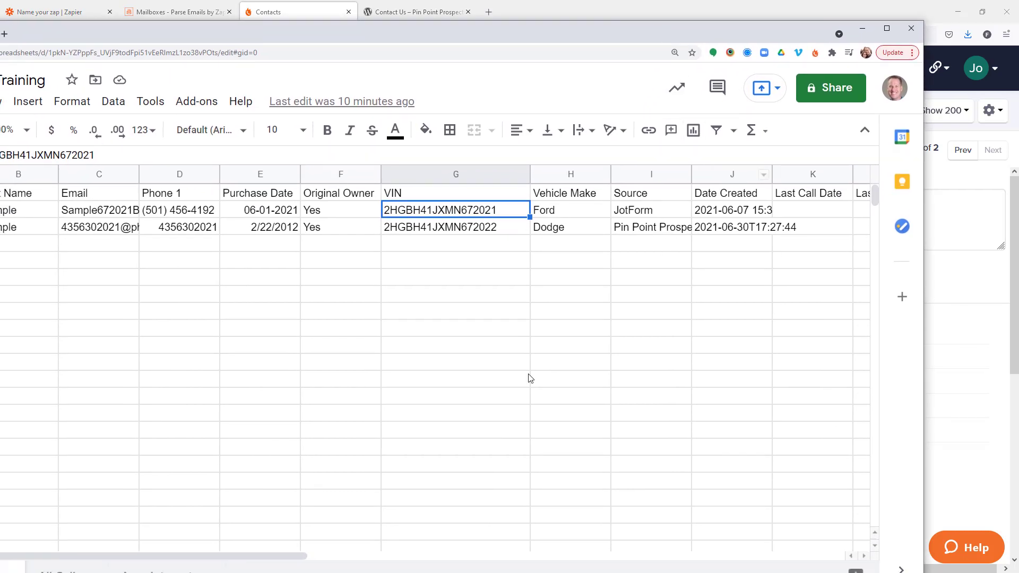
drag(292, 556, 631, 562)
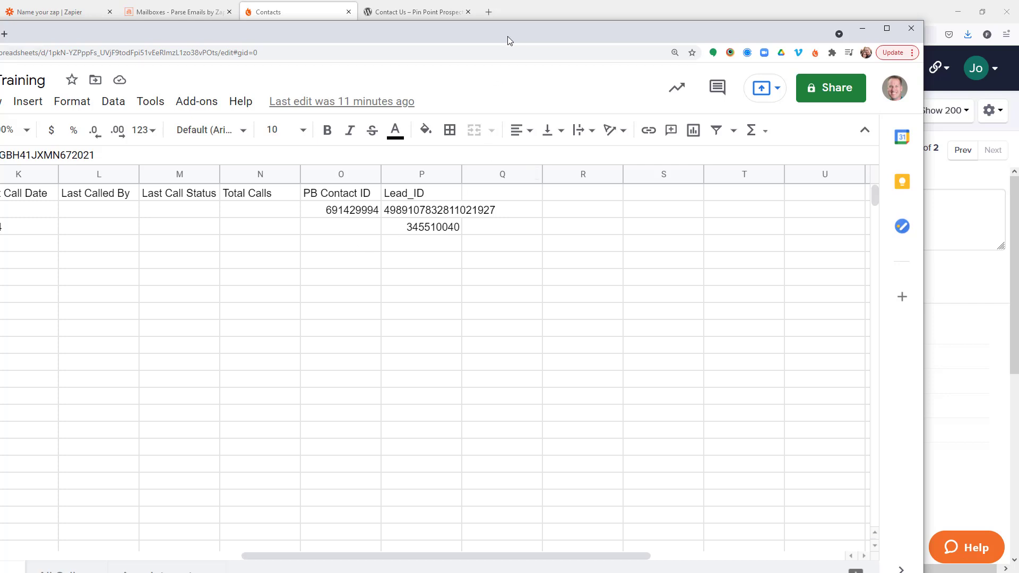
drag(508, 36, 0, 128)
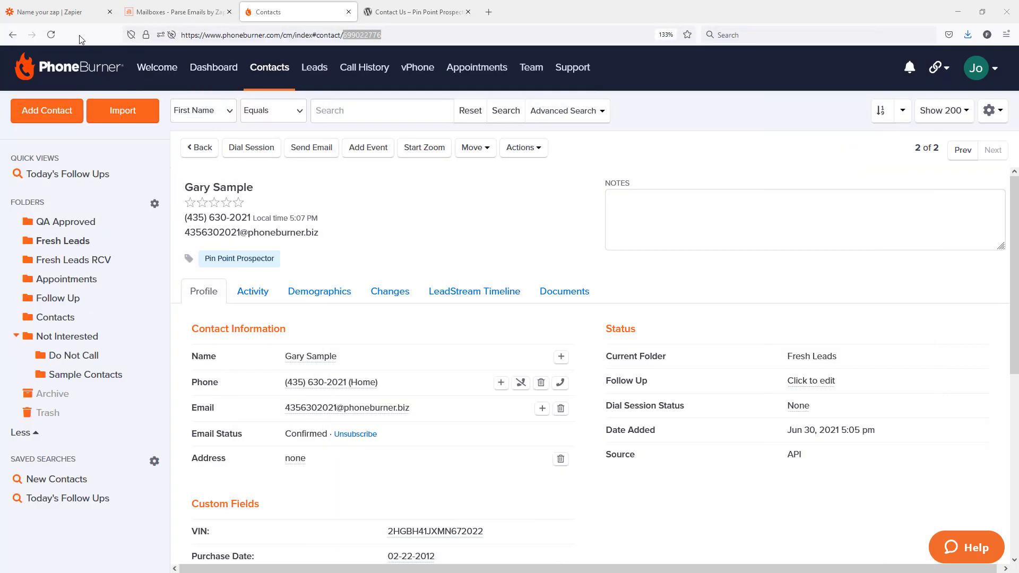
Add a Google Sheets action after the zap's Create Contact step, using the Update Spreadsheet Row event
click(59, 13)
scroll(169, 300, down, 5)
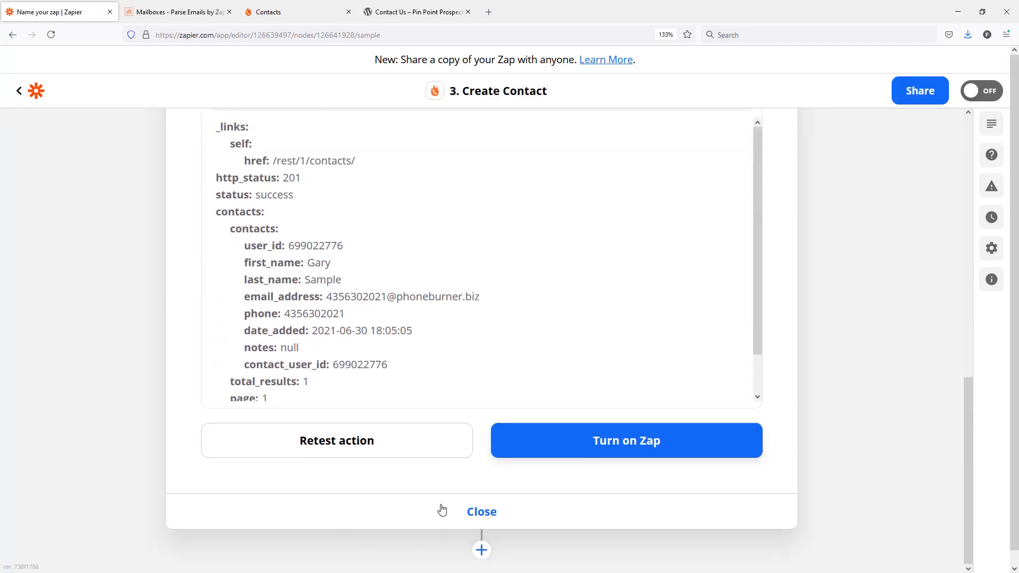
click(481, 551)
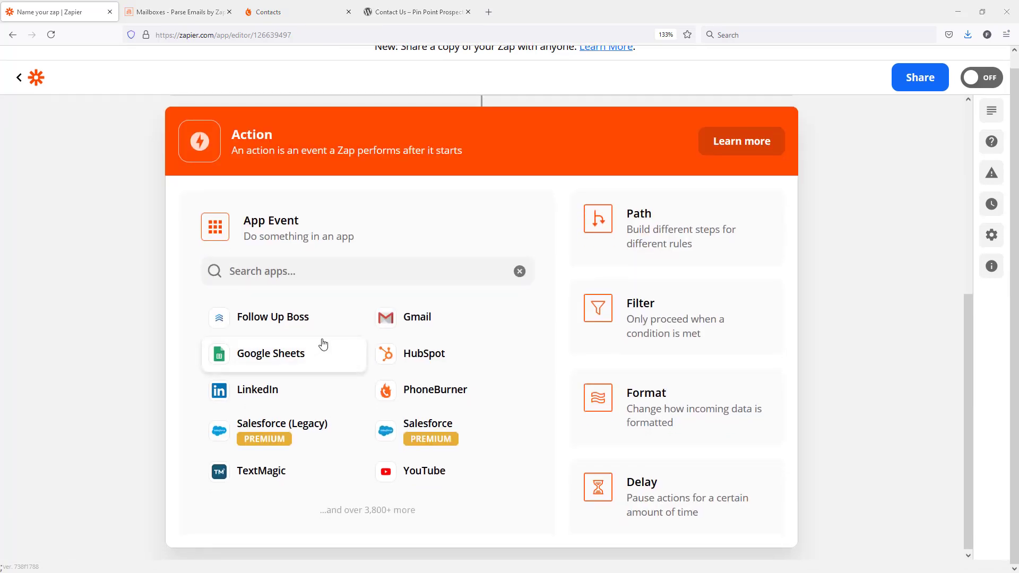
click(280, 363)
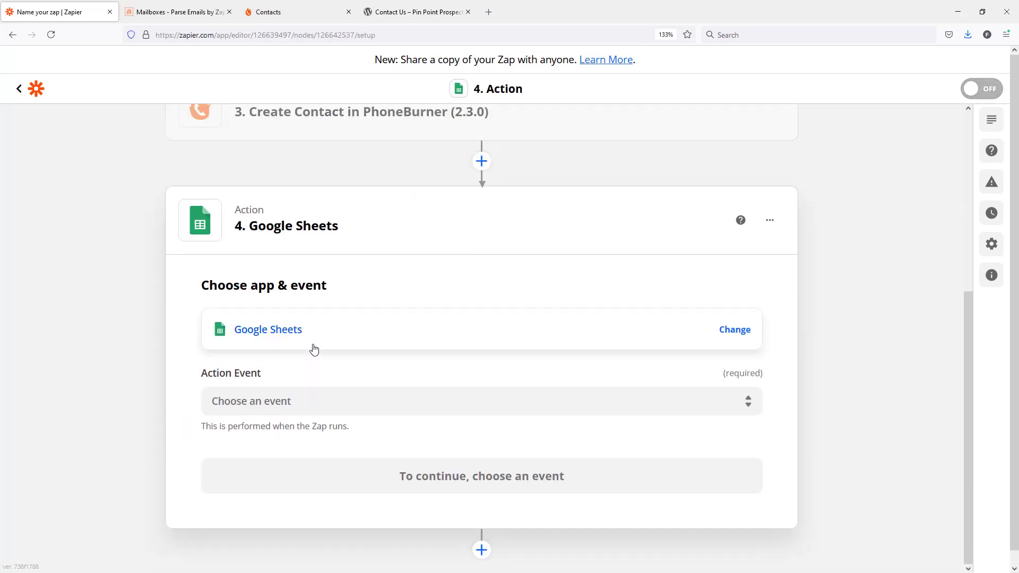
click(280, 402)
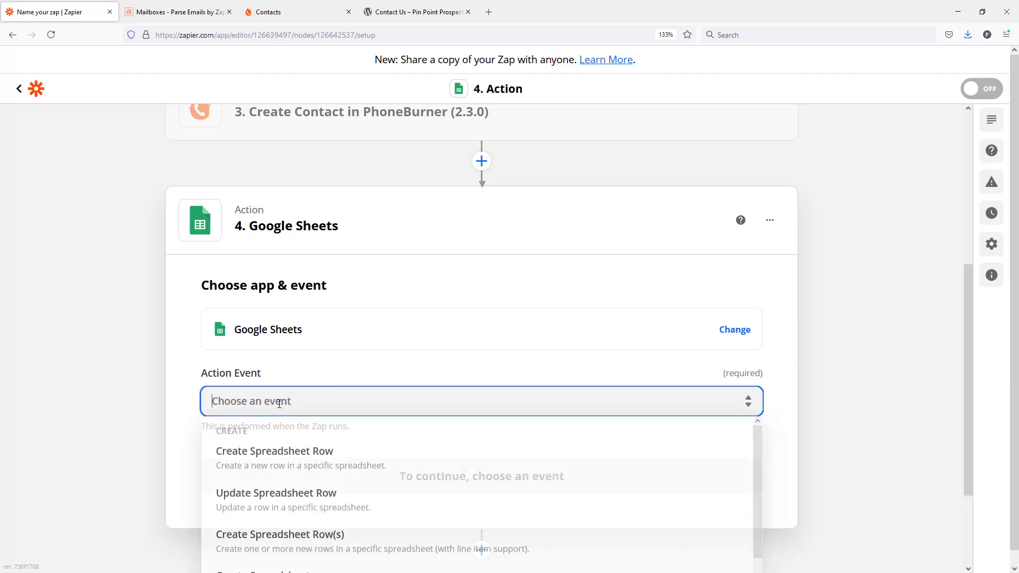
click(296, 501)
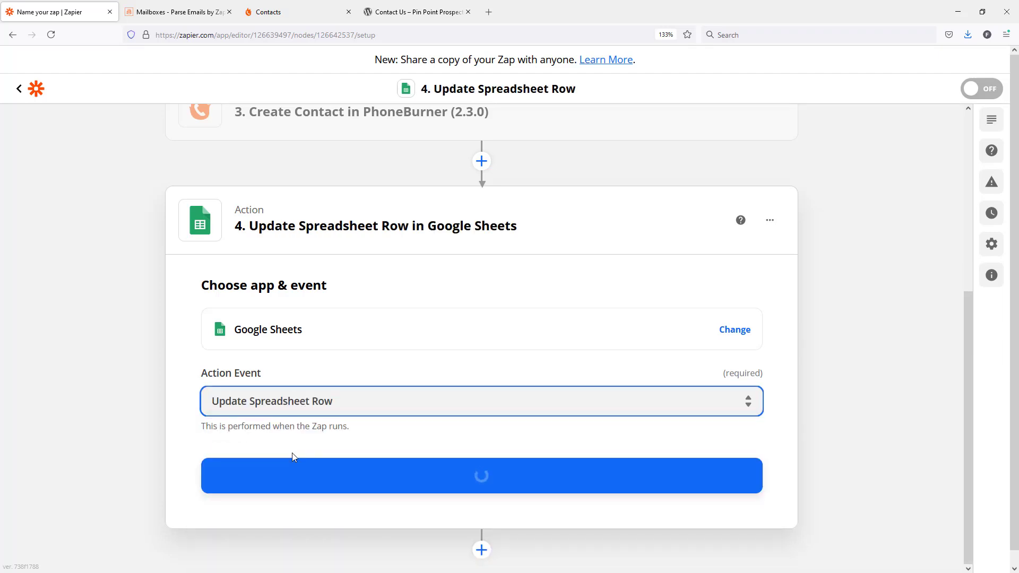
click(467, 482)
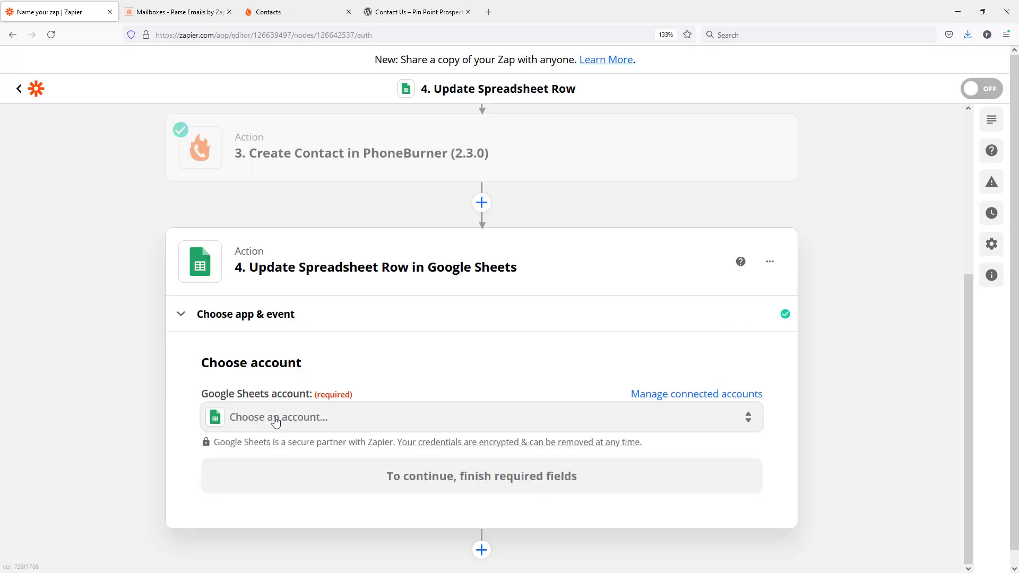
Assign the already connected Google Sheets account to the Update Spreadsheet Row action and continue to its setup
click(274, 419)
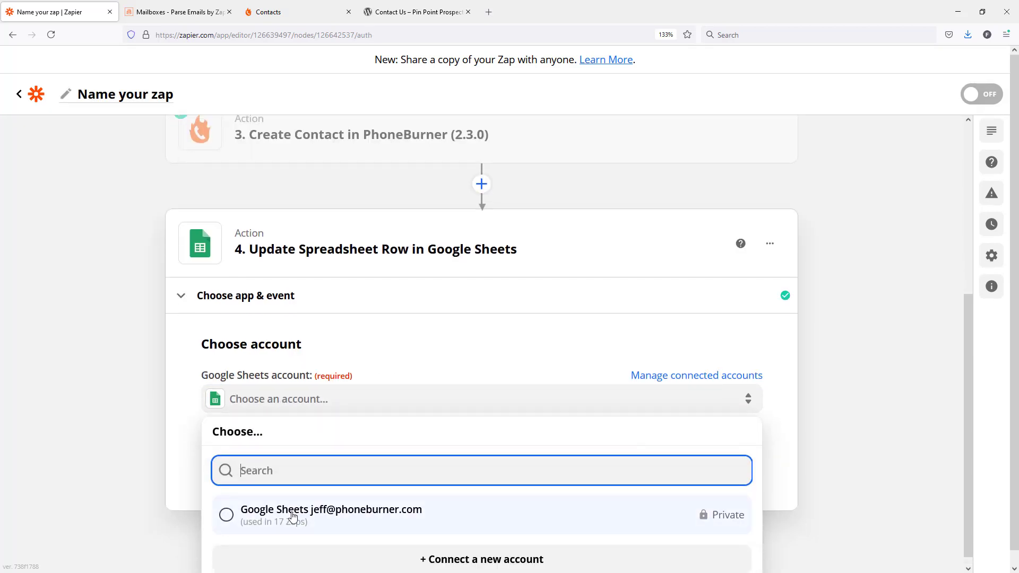
click(228, 517)
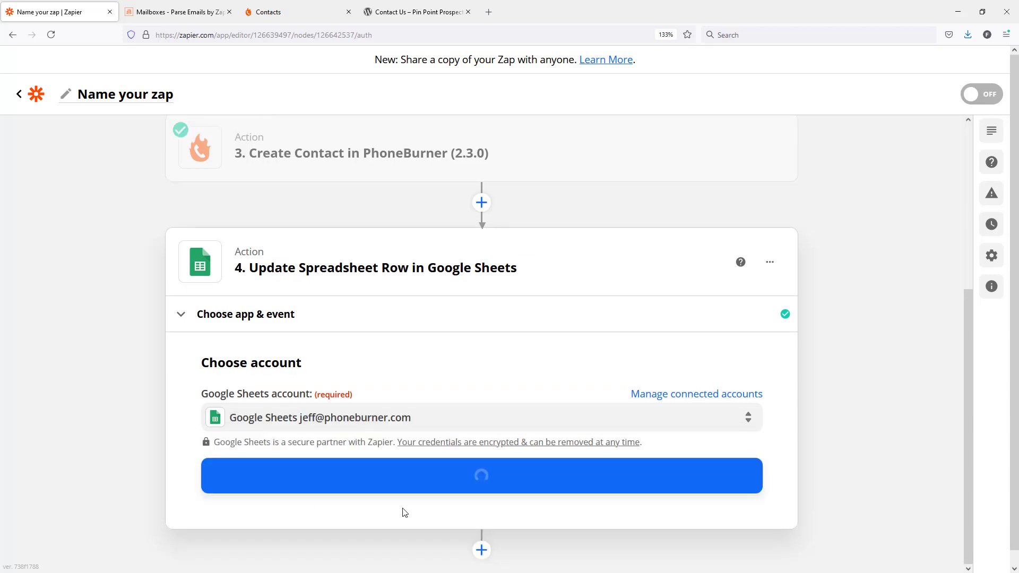
click(461, 467)
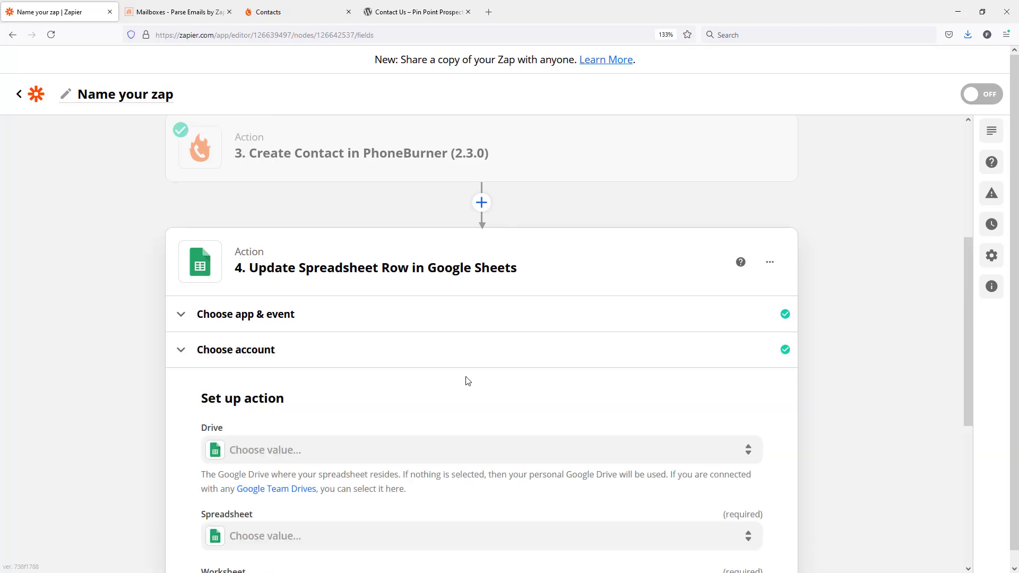
Set the Update Spreadsheet Row action's drive to My Google Drive
scroll(467, 381, down, 3)
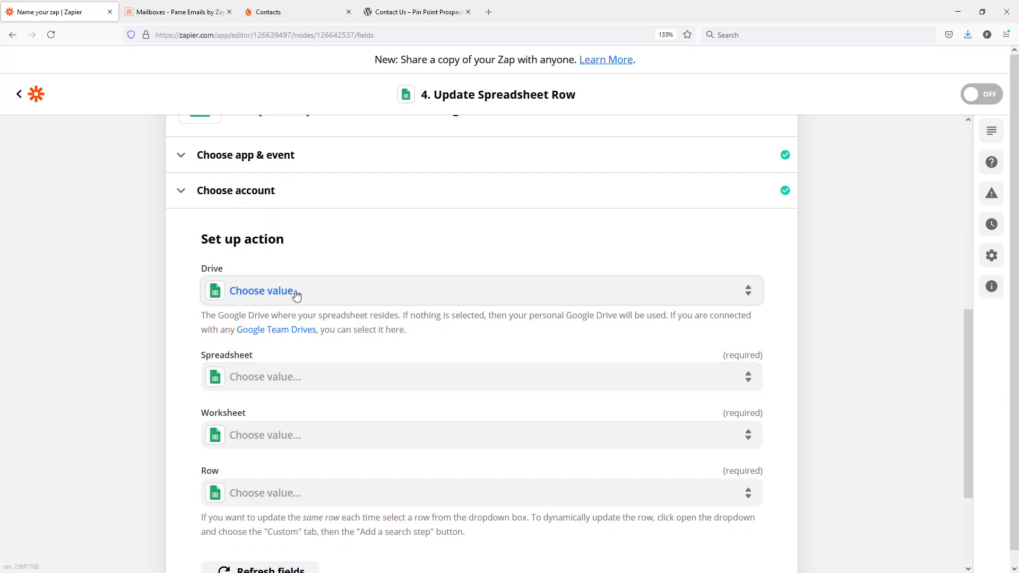
click(296, 296)
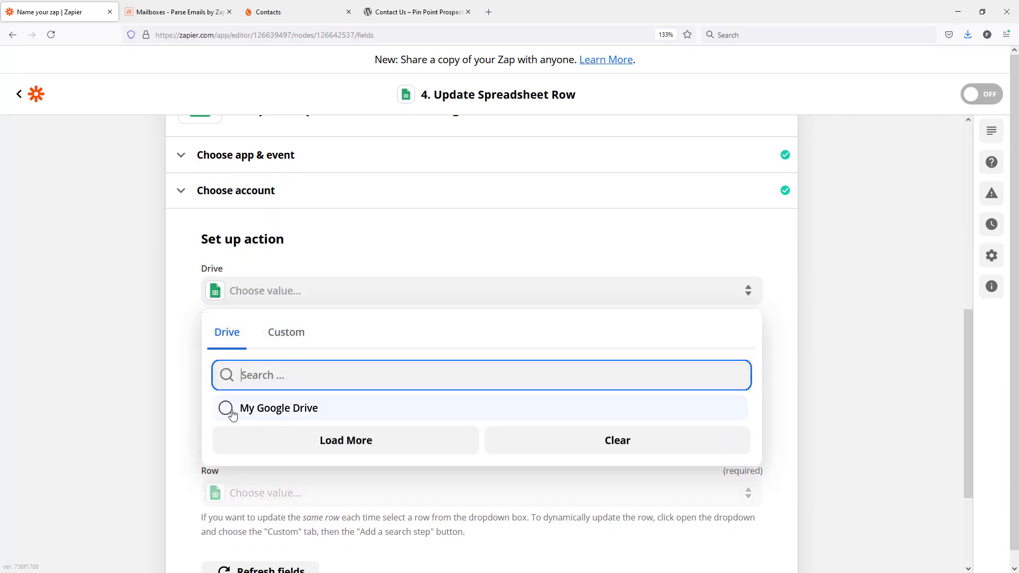
click(221, 409)
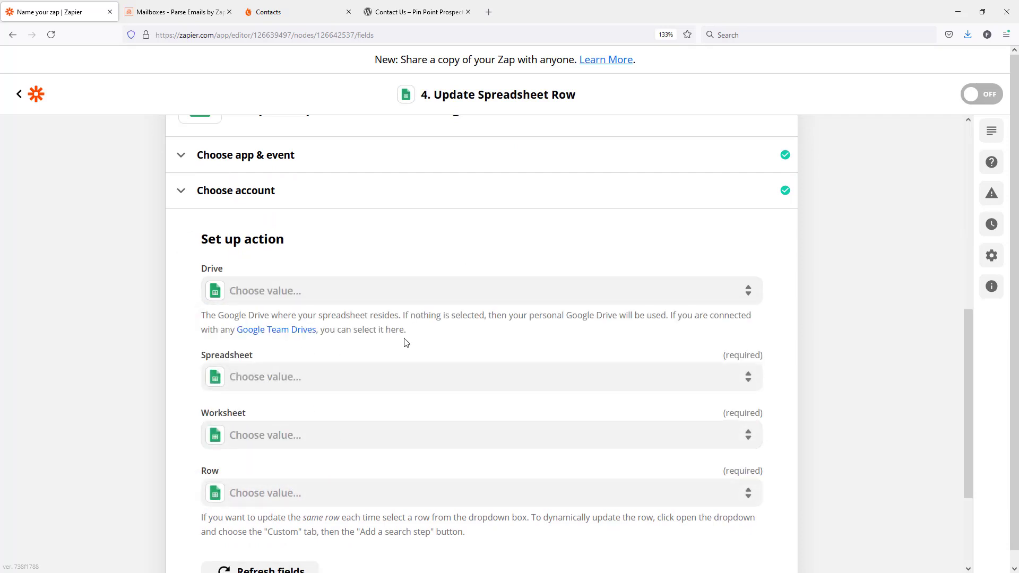
click(340, 303)
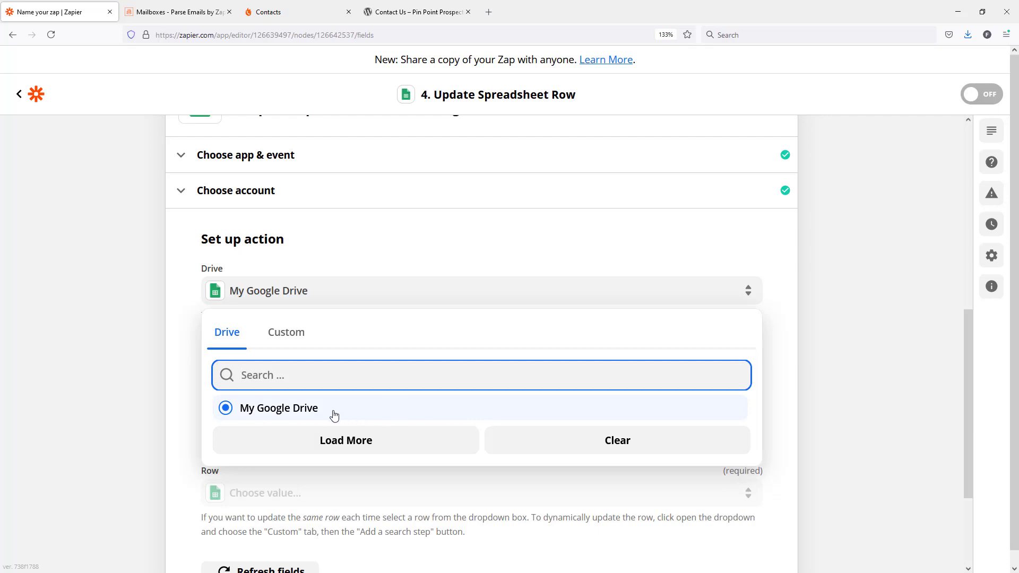
click(333, 414)
Choose the Zapier 2021 Training spreadsheet and its Leads worksheet for the row update
click(282, 378)
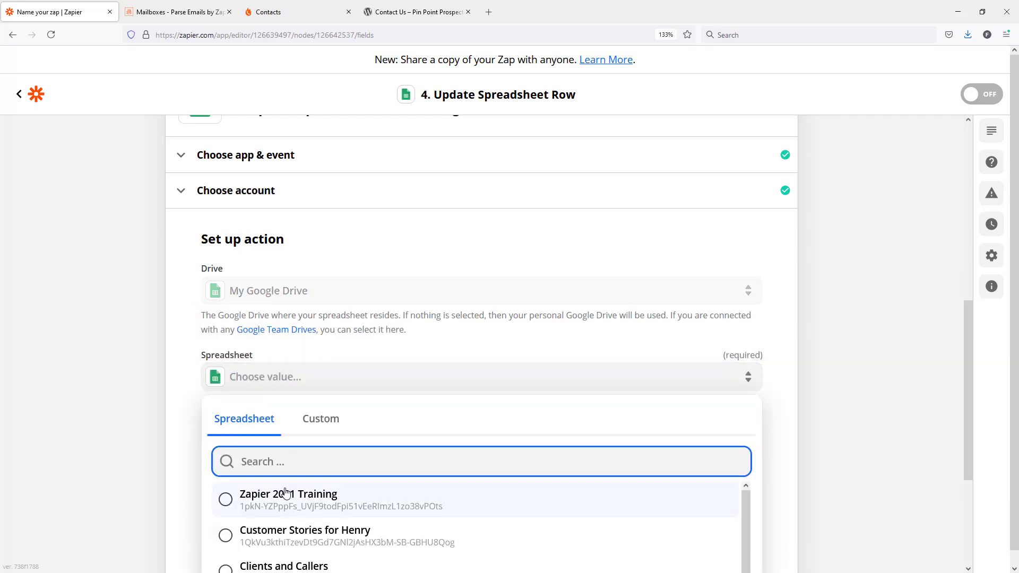
click(279, 503)
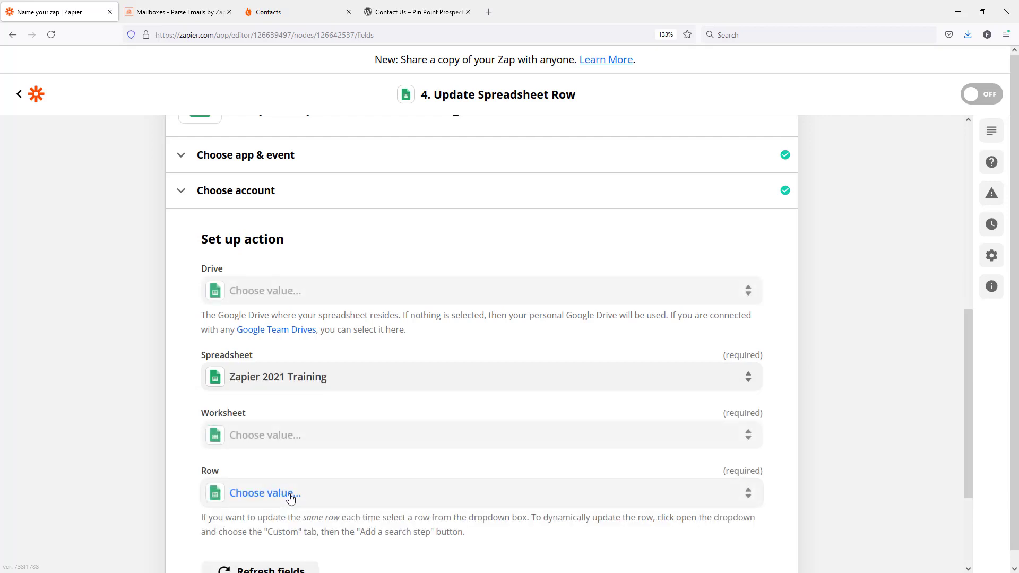
scroll(361, 451, down, 3)
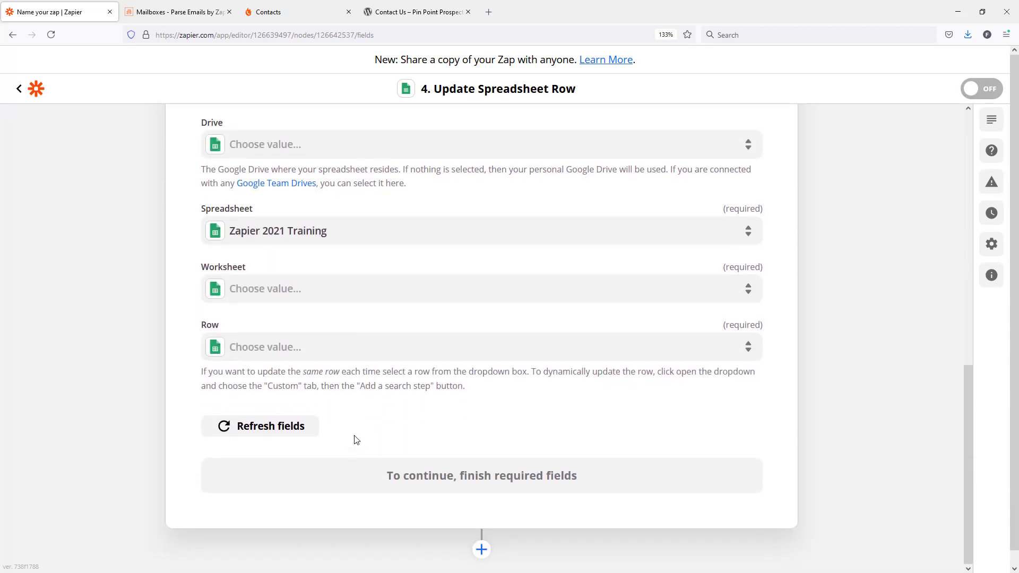
click(281, 290)
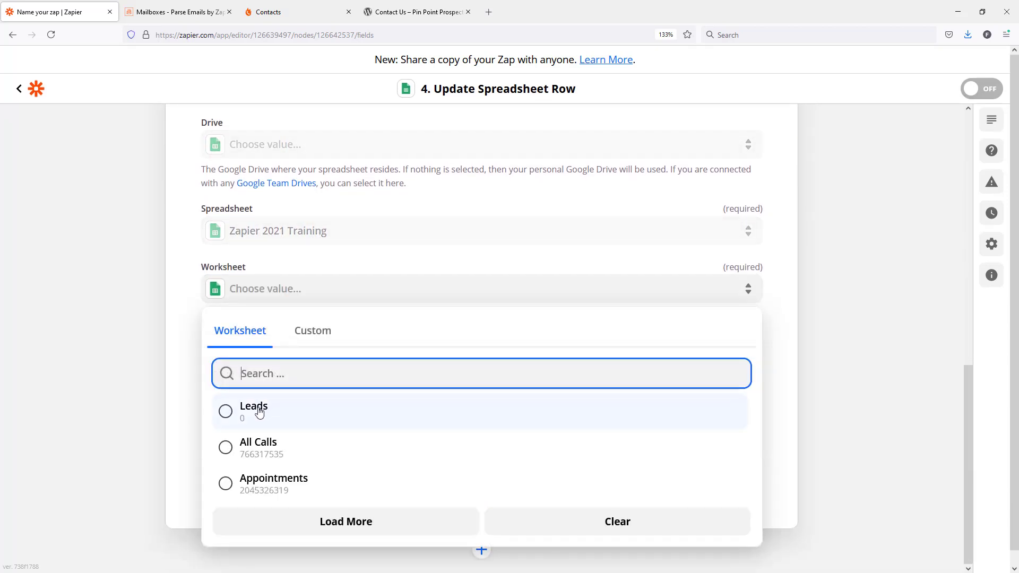
click(259, 412)
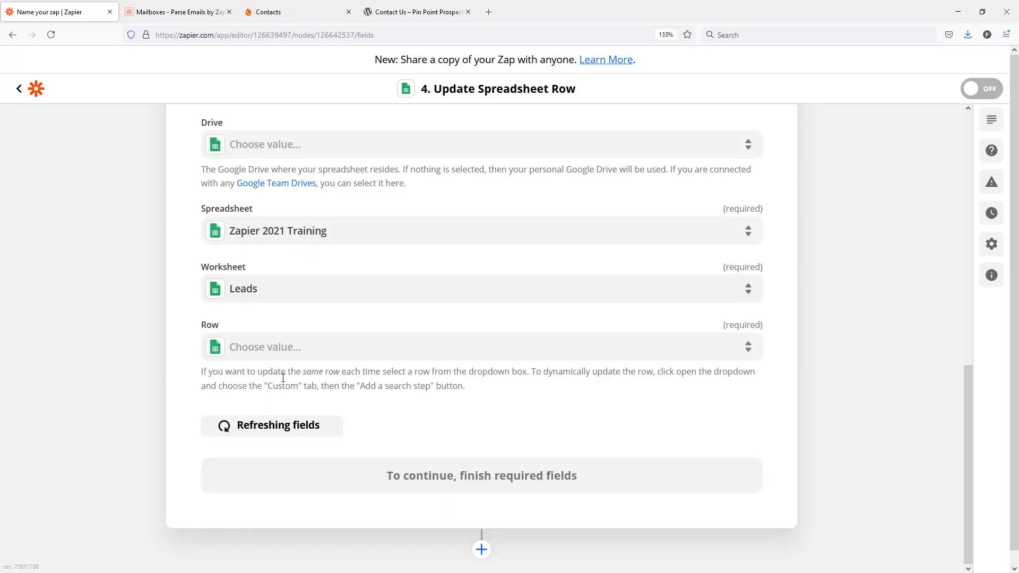
Check the fixed row choices for the update against row 3 of the Zapier 2021 Training spreadsheet
click(277, 350)
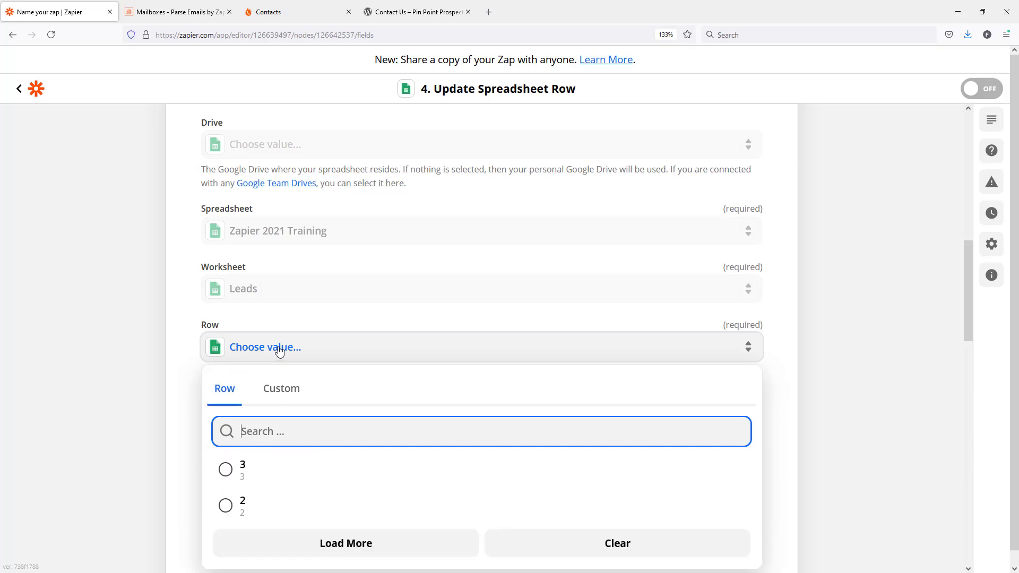
drag(0, 212, 919, 130)
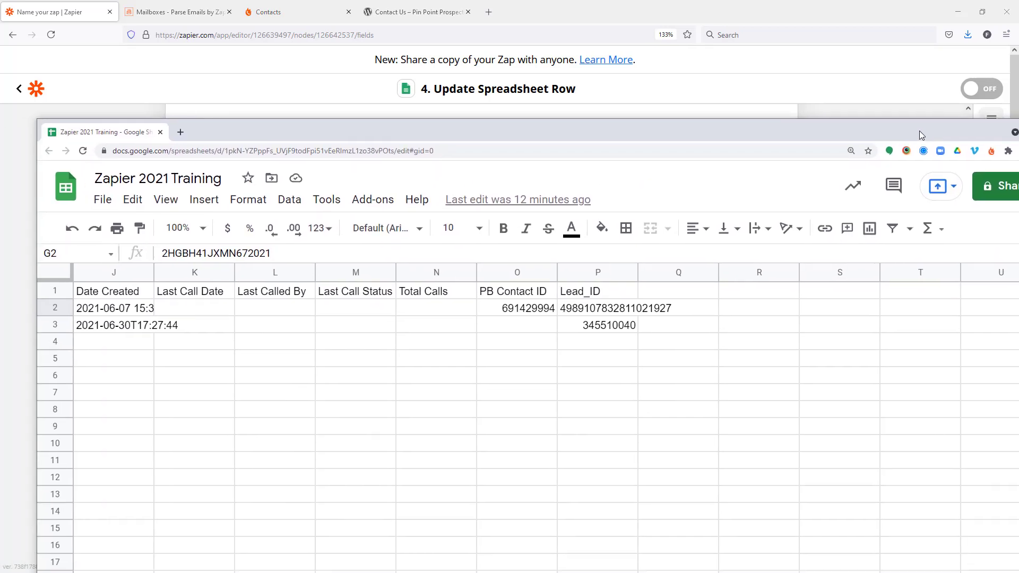
click(55, 325)
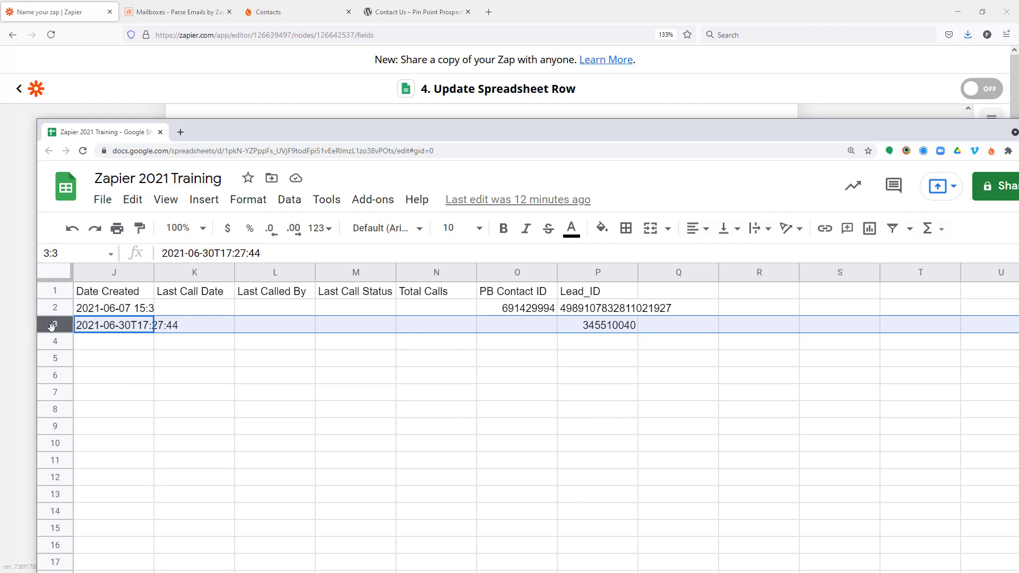
drag(536, 139, 1, 154)
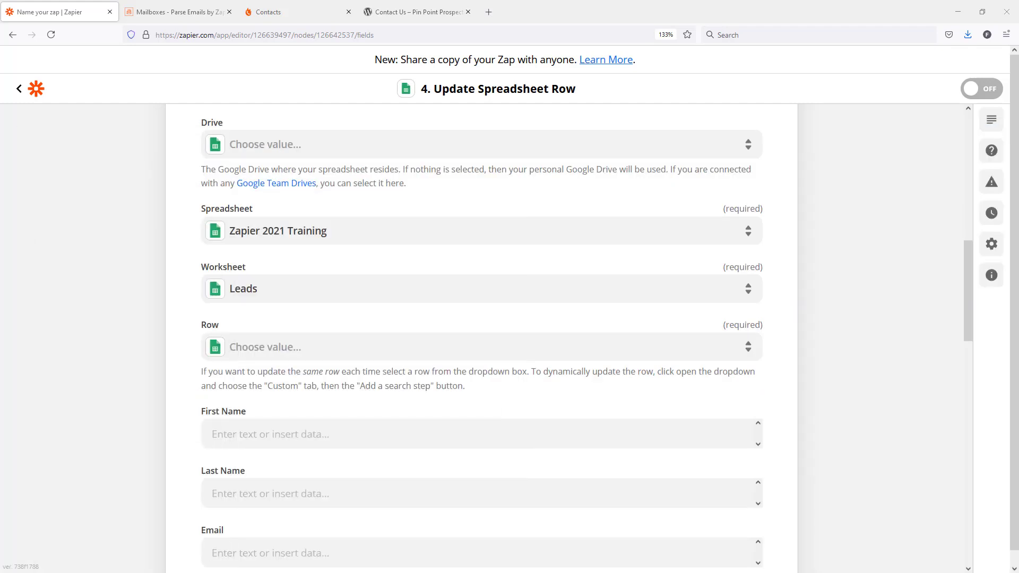
Set the row to update dynamically using the custom ID value from the Find or Create Row in Google Sheets step
click(243, 348)
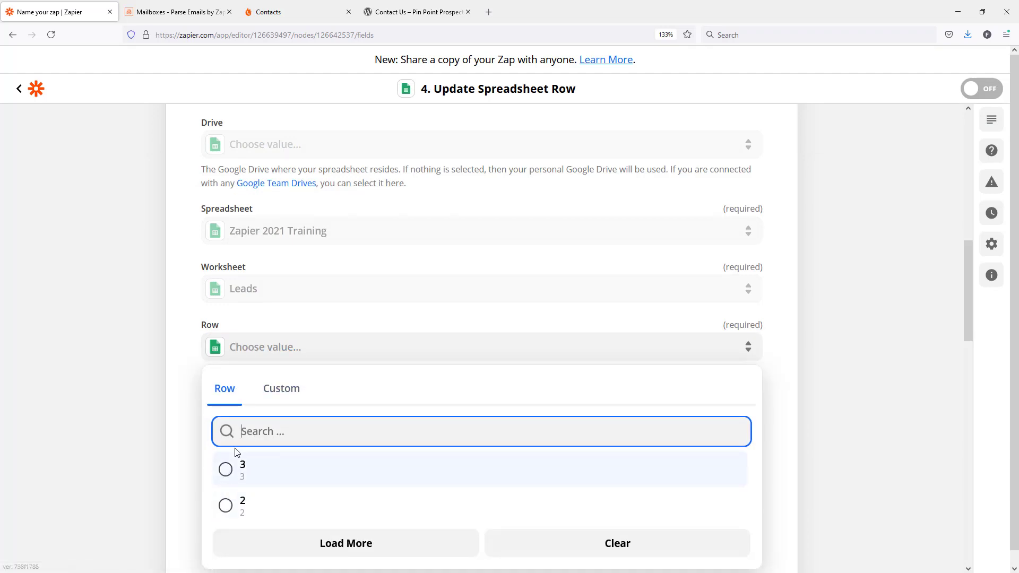
click(288, 395)
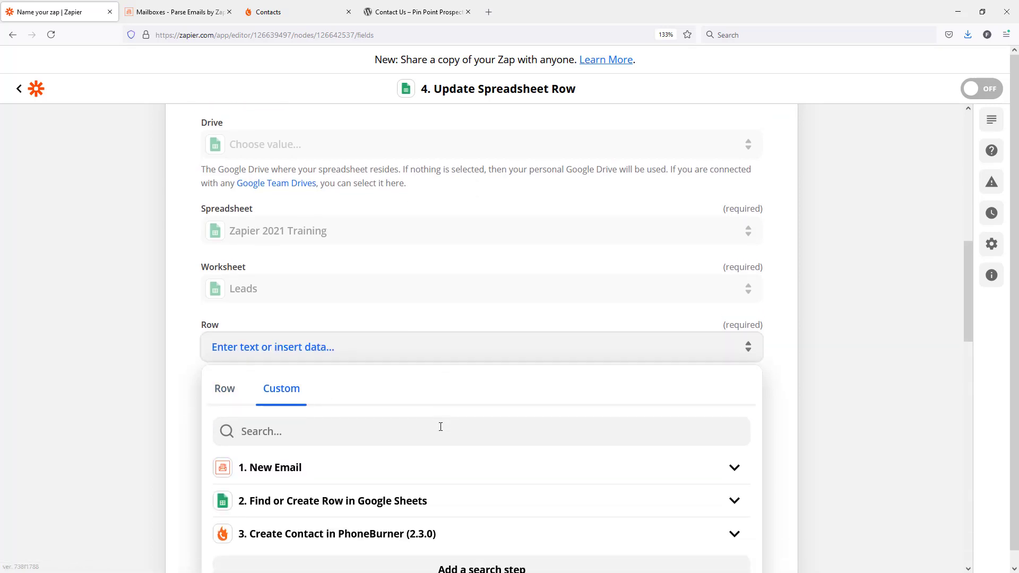
scroll(439, 428, down, 2)
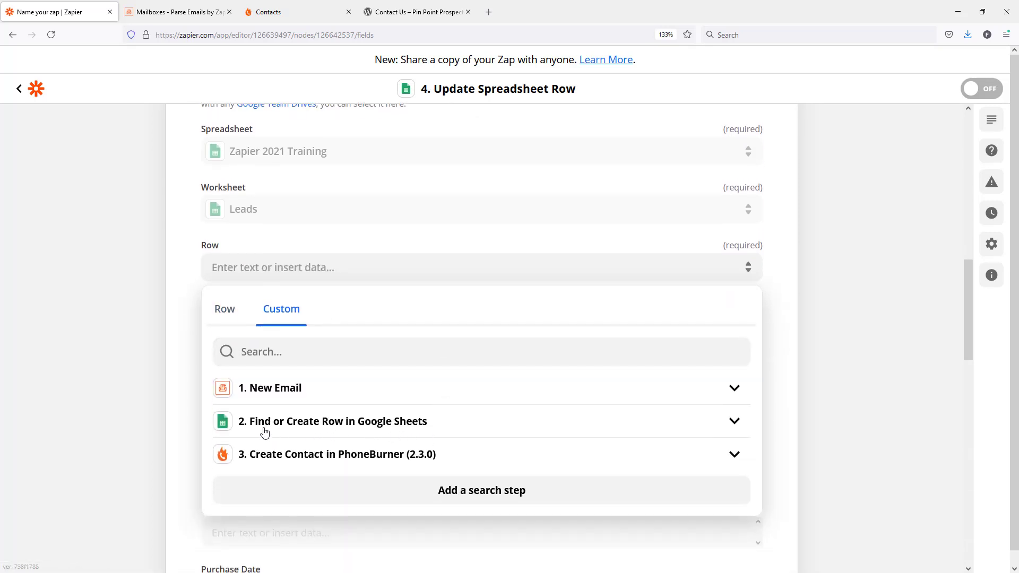
click(313, 424)
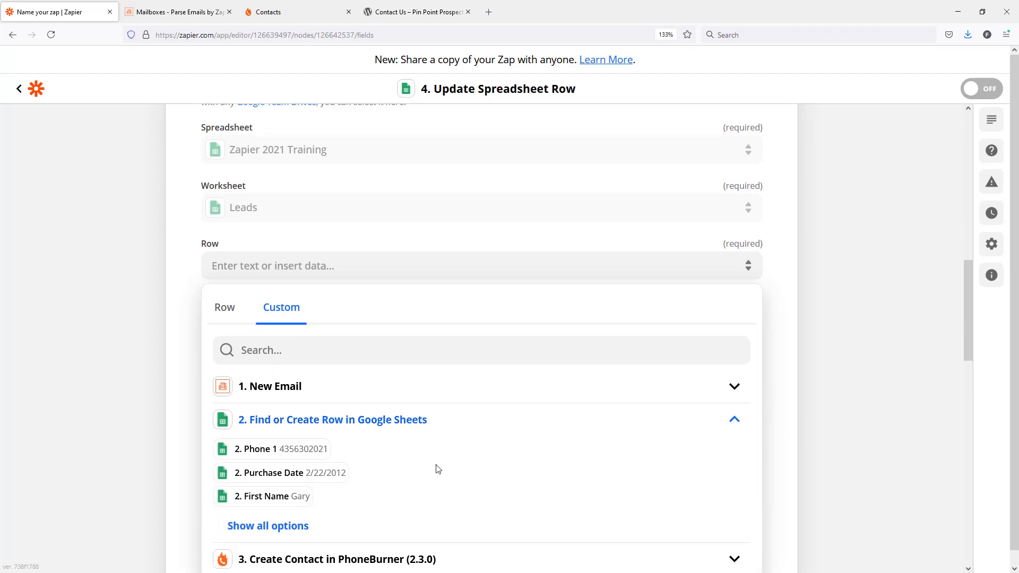
scroll(384, 407, down, 3)
click(295, 368)
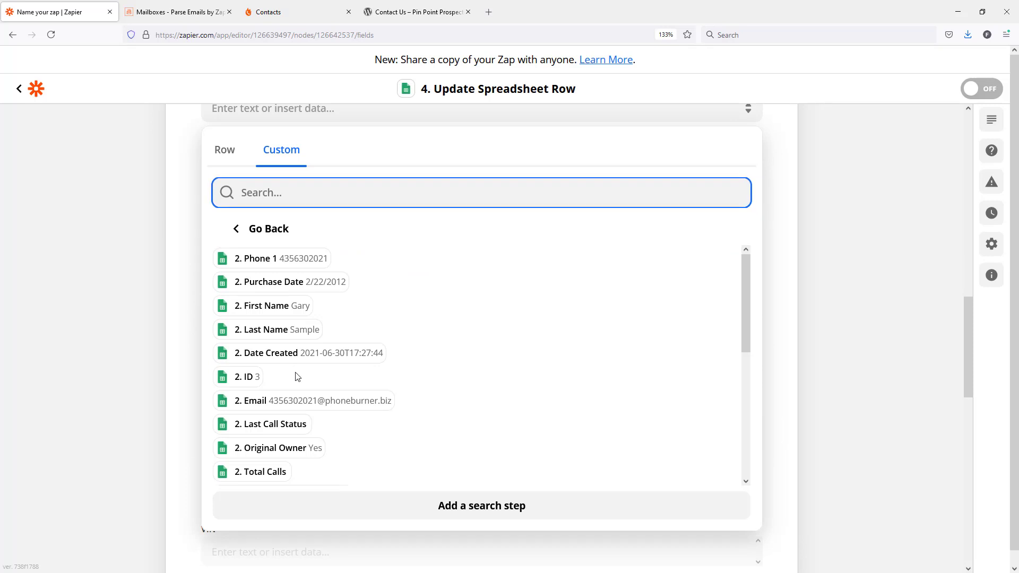
click(241, 378)
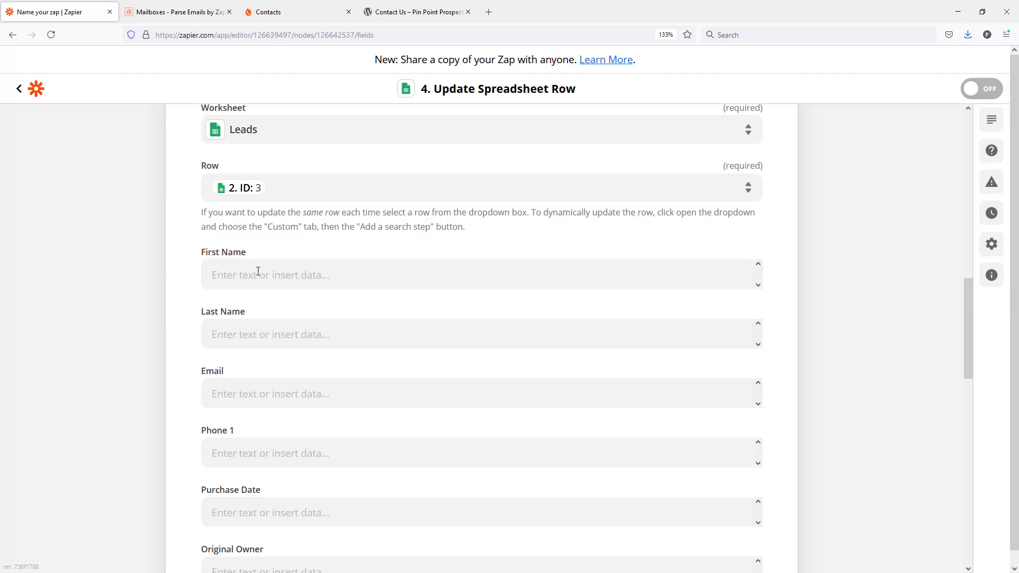
Map the PB Contact ID field to Contacts Contacts User ID from the Create Contact in PhoneBurner step
scroll(257, 264, down, 12)
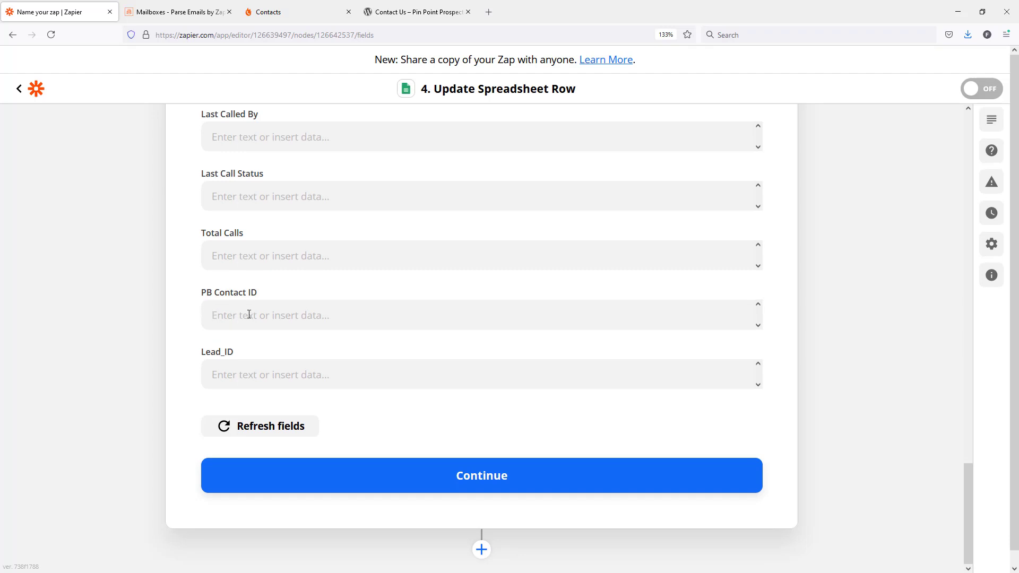
click(256, 315)
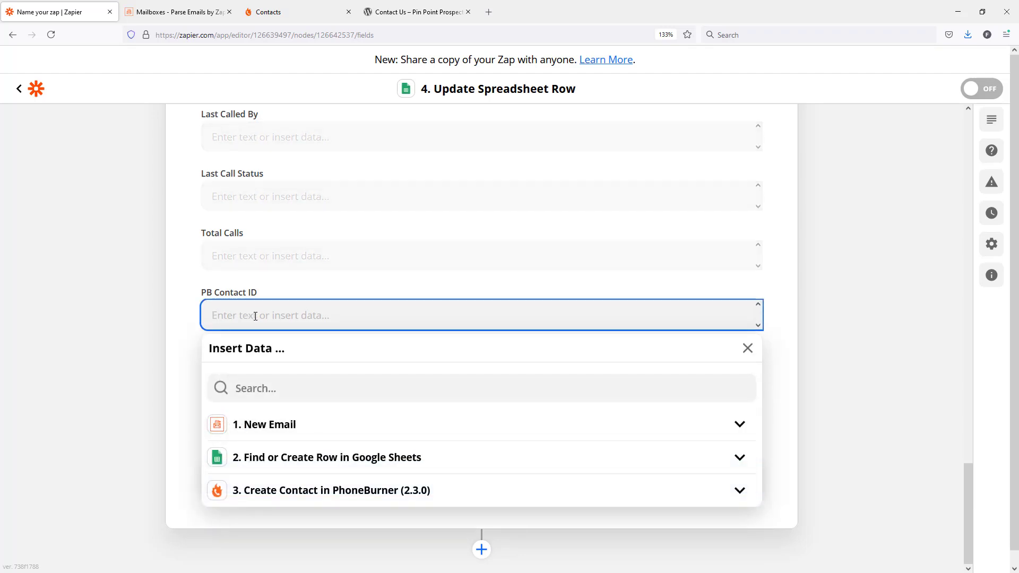
click(305, 493)
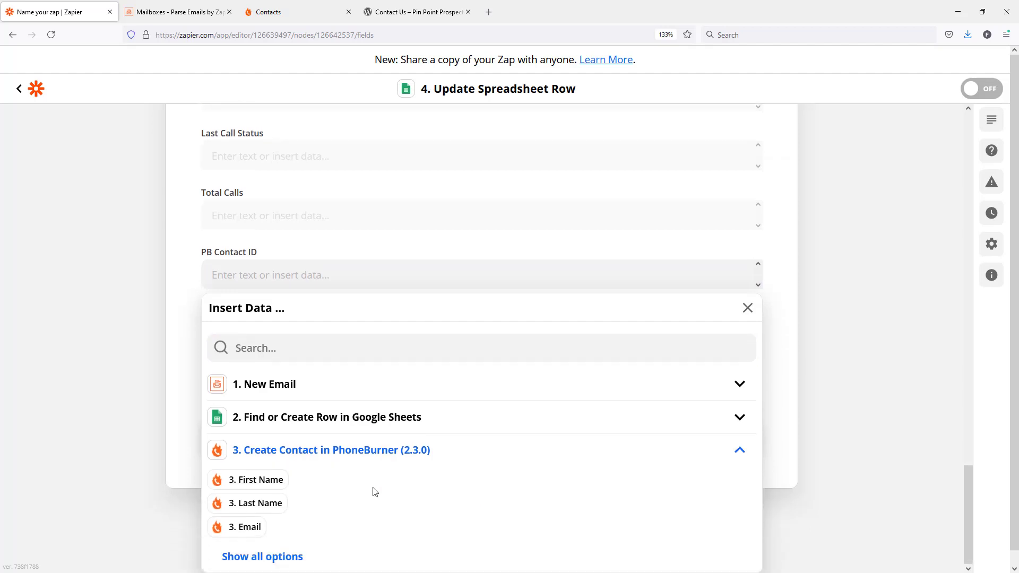
click(281, 541)
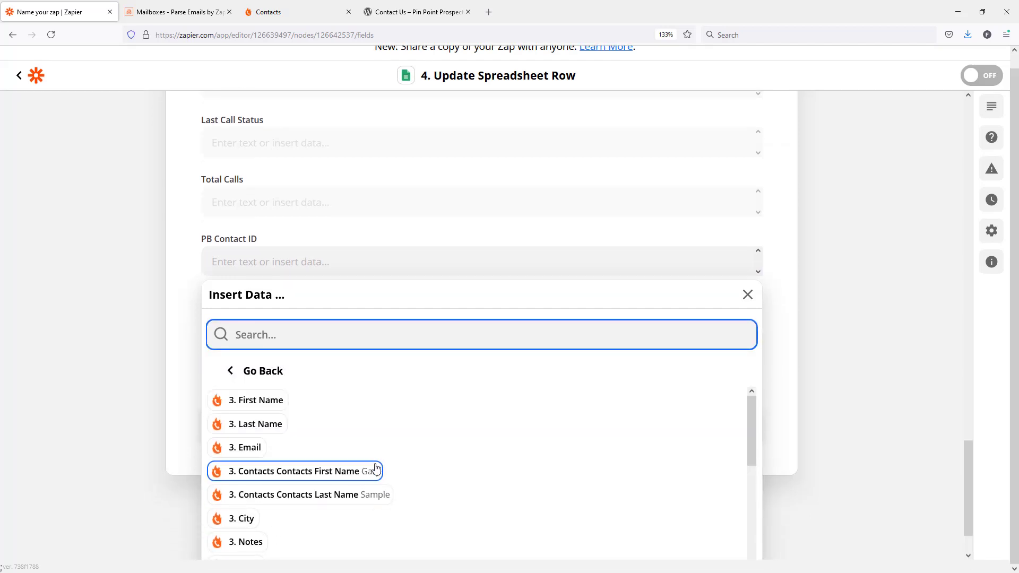
scroll(329, 462, down, 1)
scroll(317, 446, down, 6)
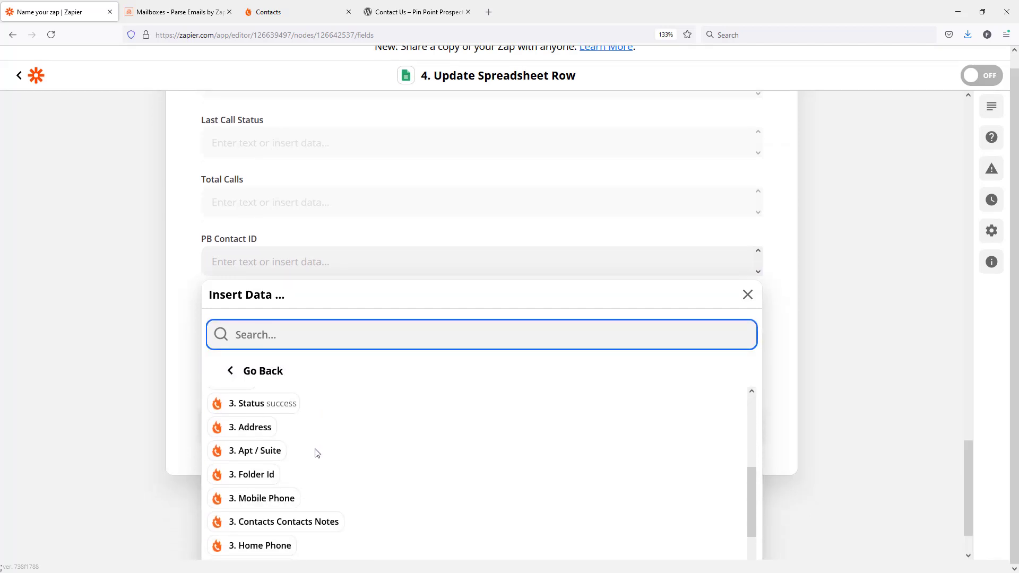
scroll(316, 455, down, 3)
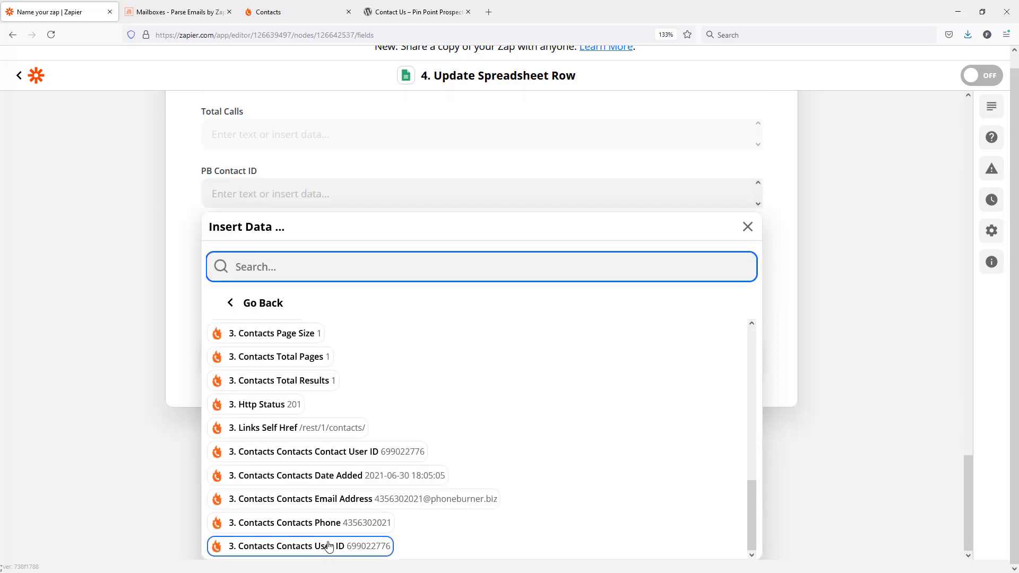
click(364, 550)
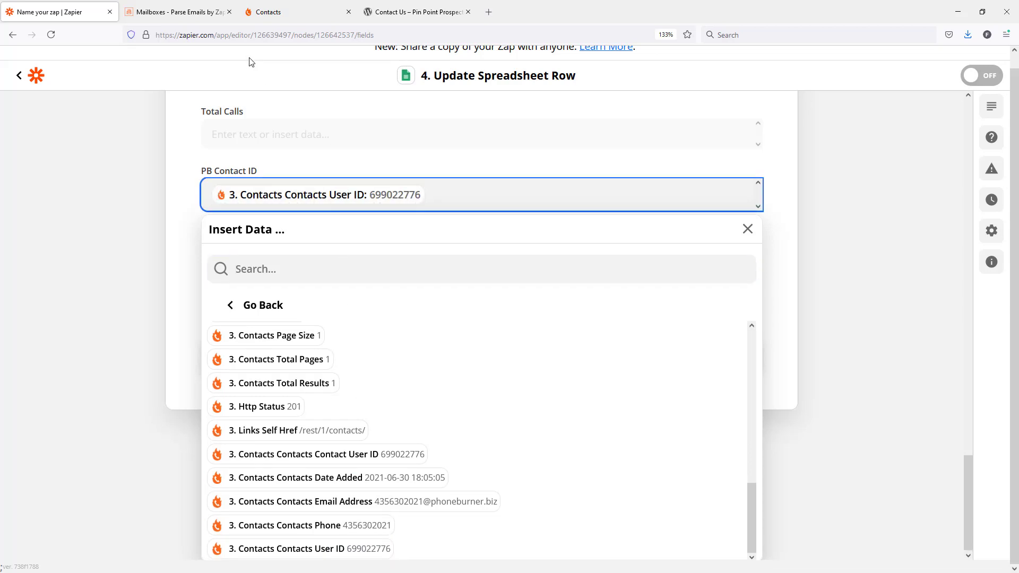
Compare the mapped user ID with the contact ID in the PhoneBurner contact page's address, and return to the zap
click(317, 16)
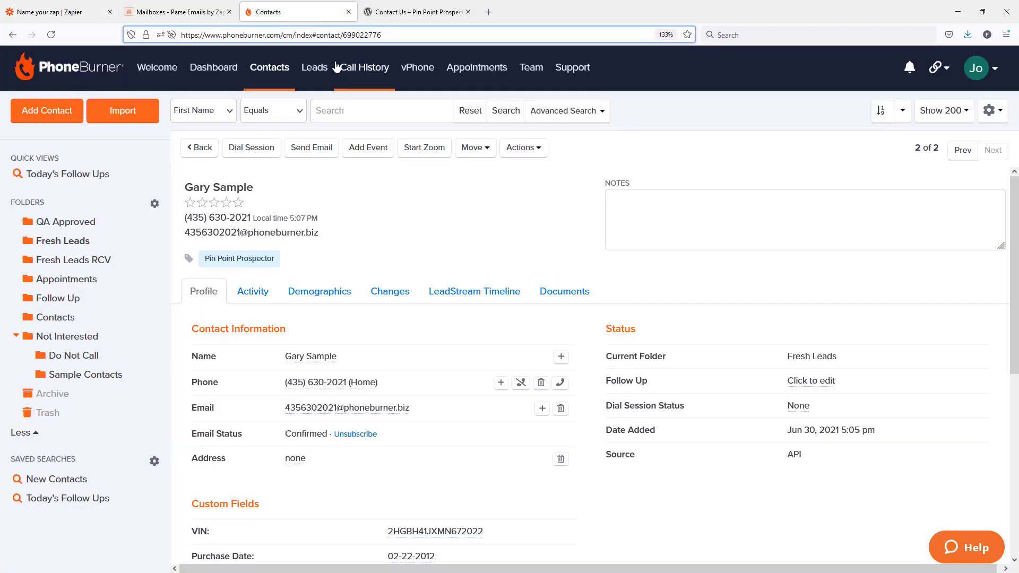
click(53, 12)
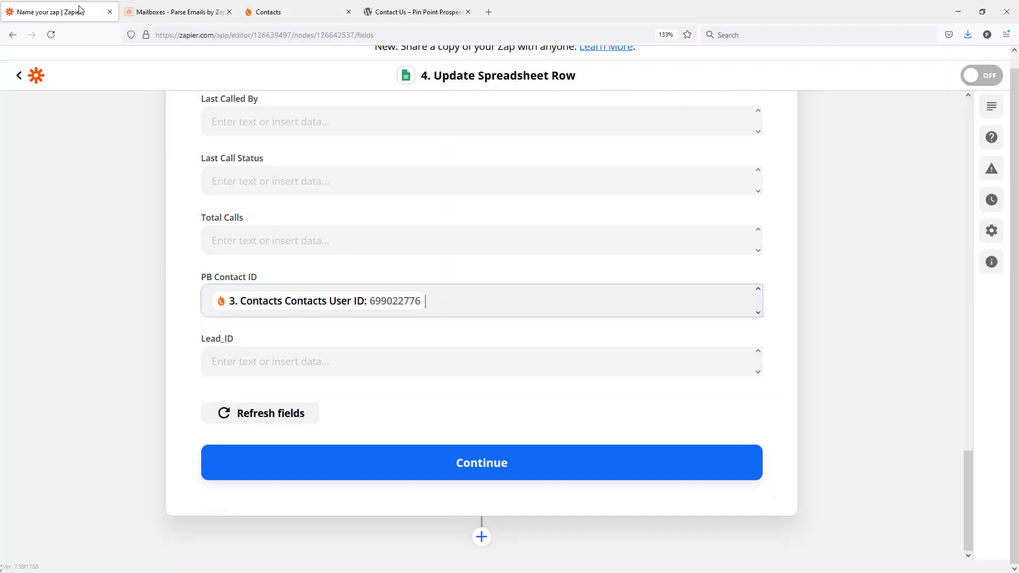
click(808, 338)
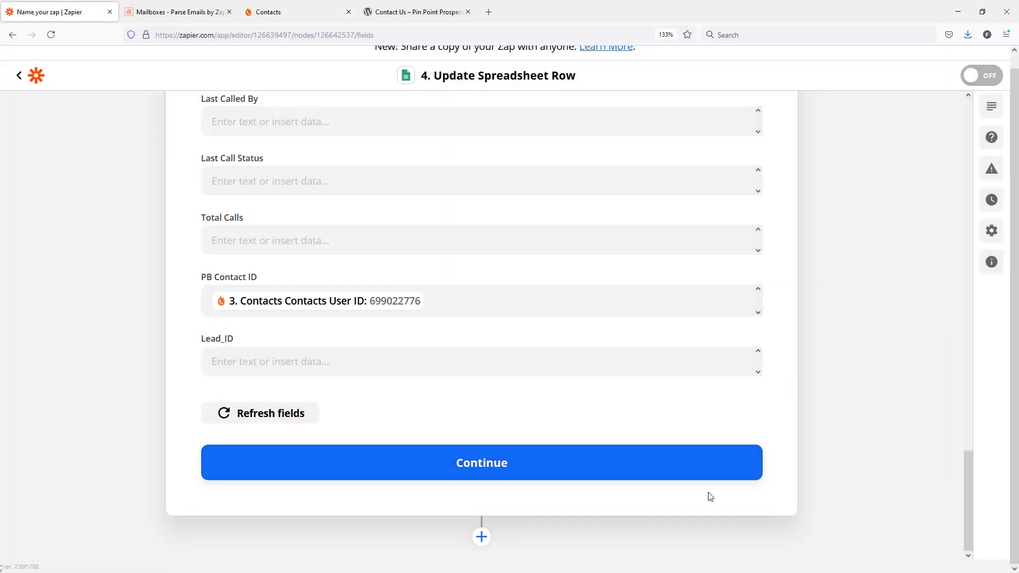
Continue to the Update Spreadsheet Row test and run it with review
click(443, 479)
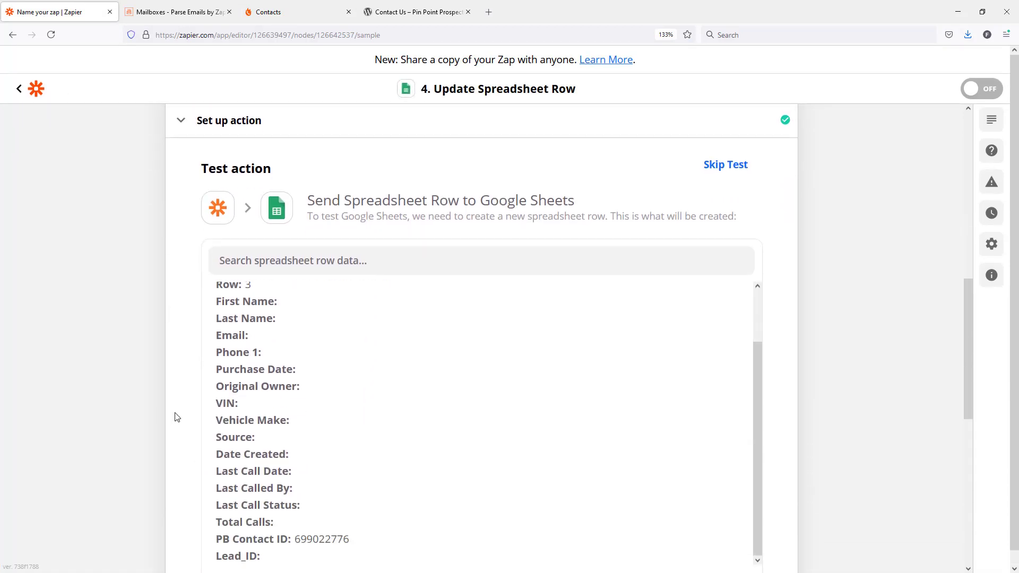
scroll(180, 414, down, 8)
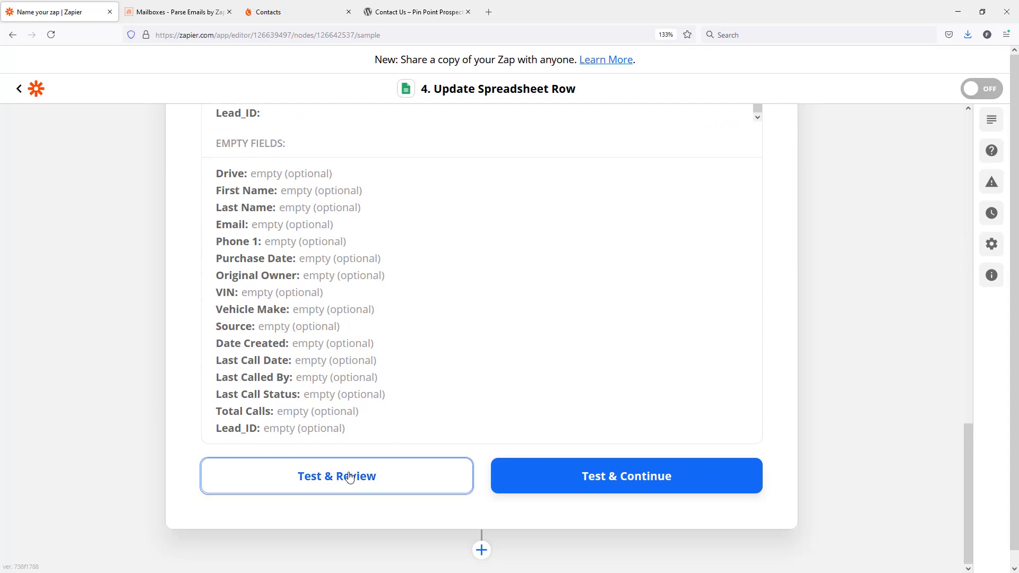
click(349, 477)
Switch to the Zapier 2021 Training spreadsheet and check the PB Contact ID column in the lead's row
key(alt+Tab)
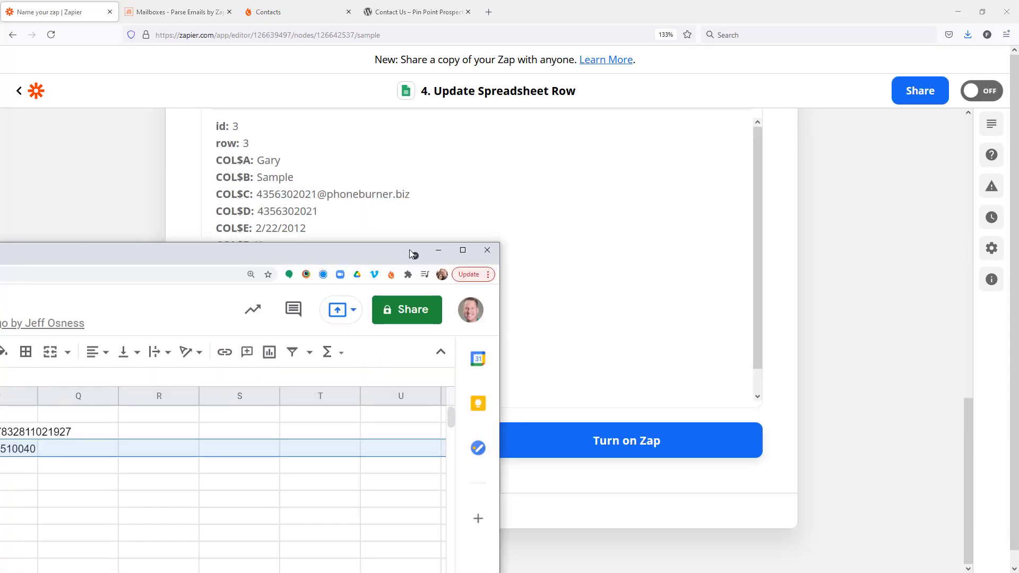
drag(413, 253, 789, 146)
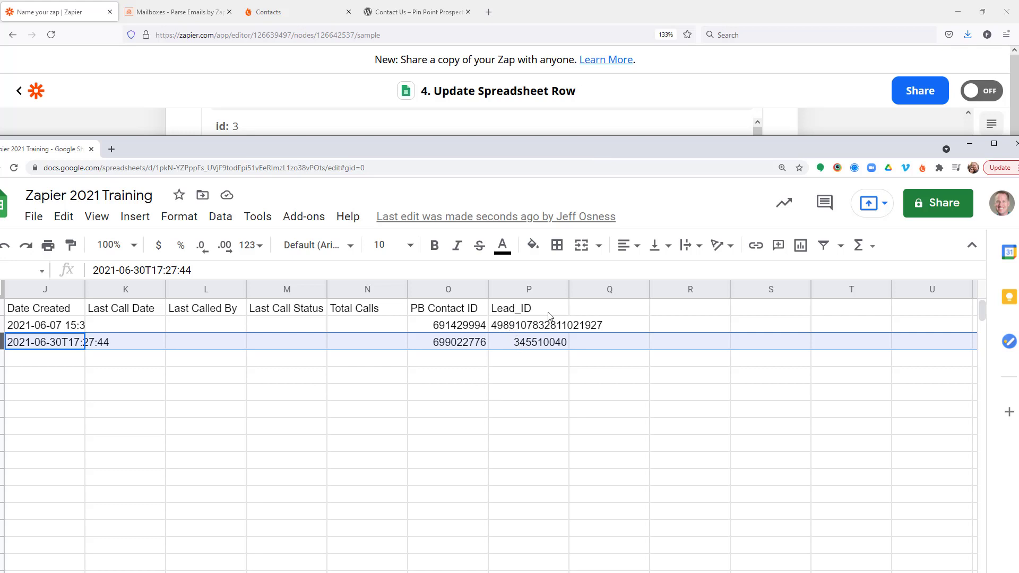
drag(649, 147, 0, 251)
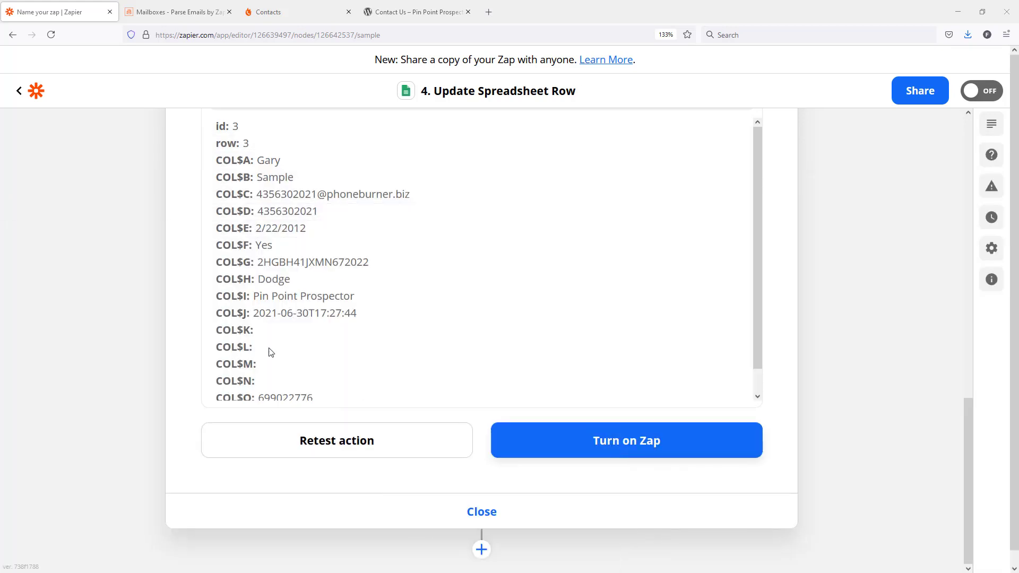
Review the test result and reopen the Update Spreadsheet Row setup to examine the Row field's ID mapping
scroll(430, 345, up, 3)
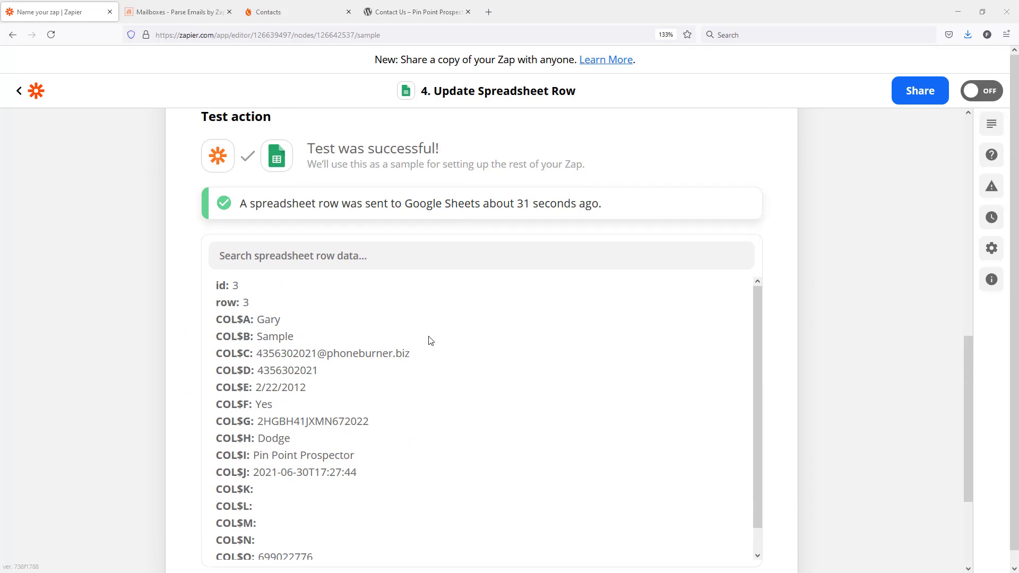
scroll(429, 348, up, 2)
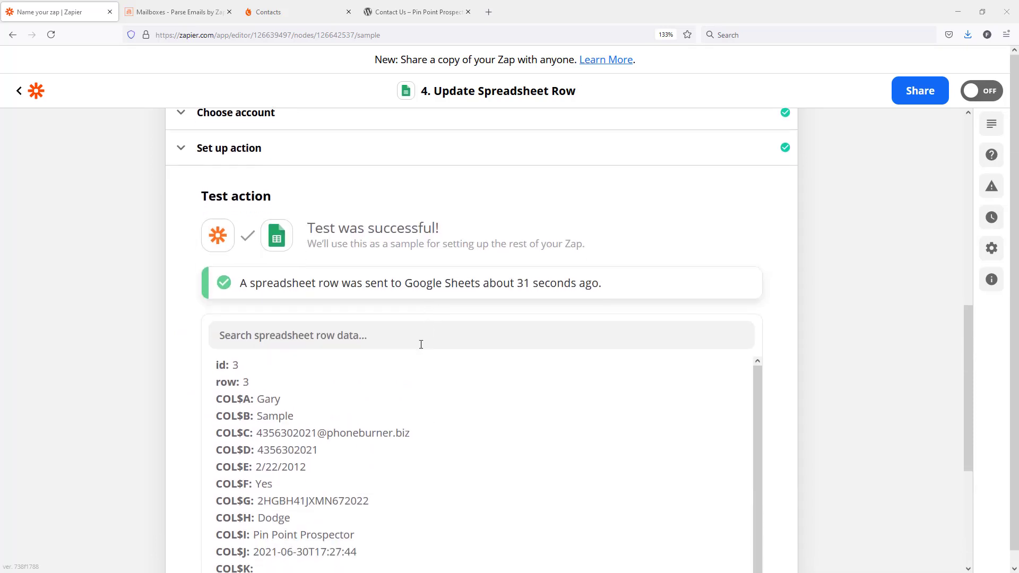
click(245, 146)
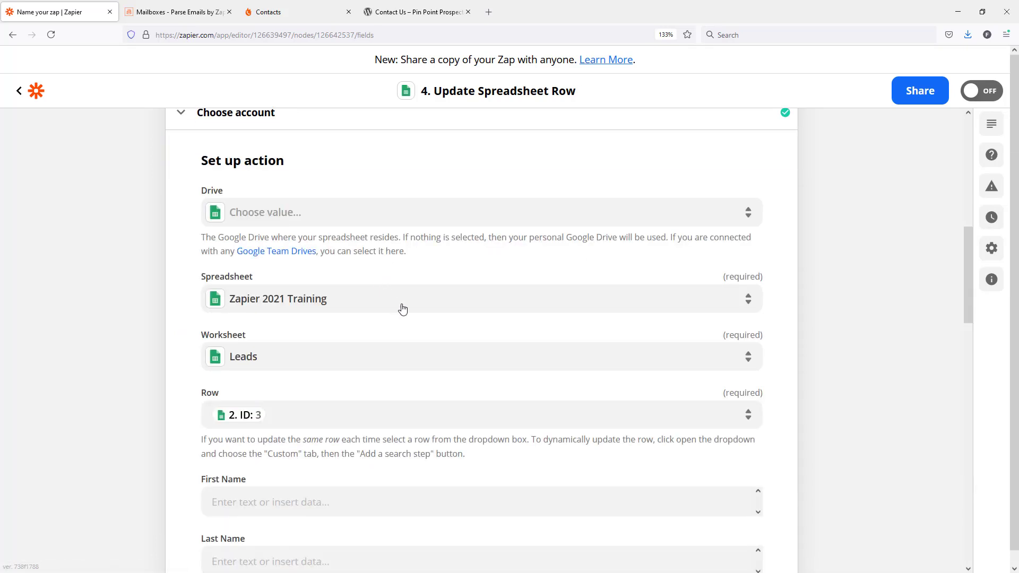
scroll(409, 313, down, 3)
scroll(345, 372, up, 3)
click(291, 415)
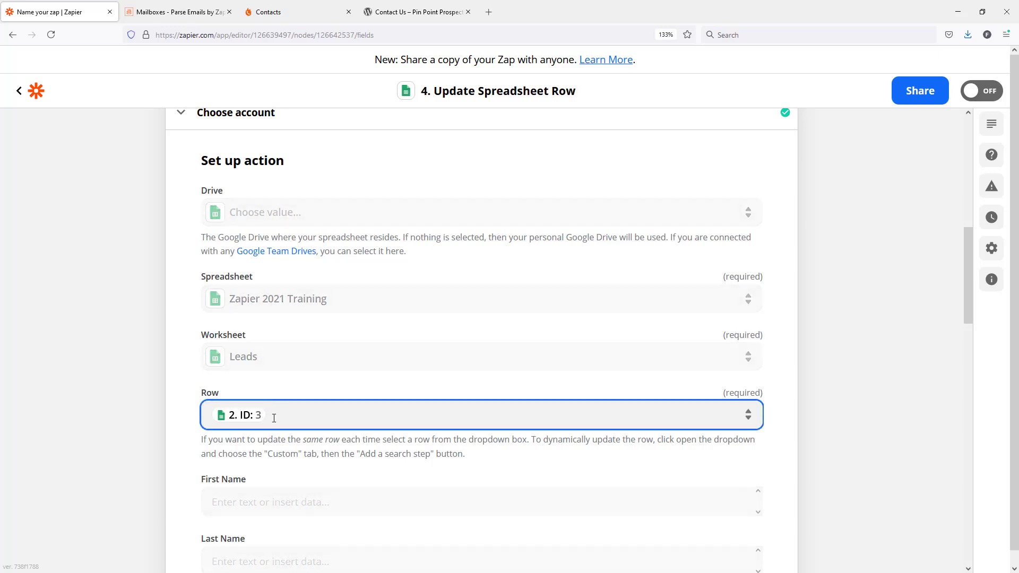